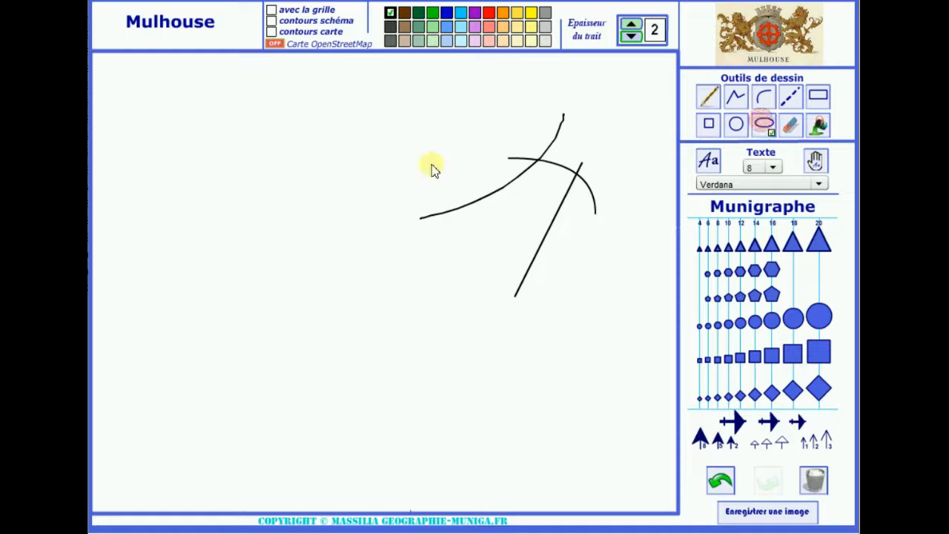
- Draw a black ellipse over the lower end of the long curve and fill its upper part with red
left_click_drag(429, 165, 502, 226)
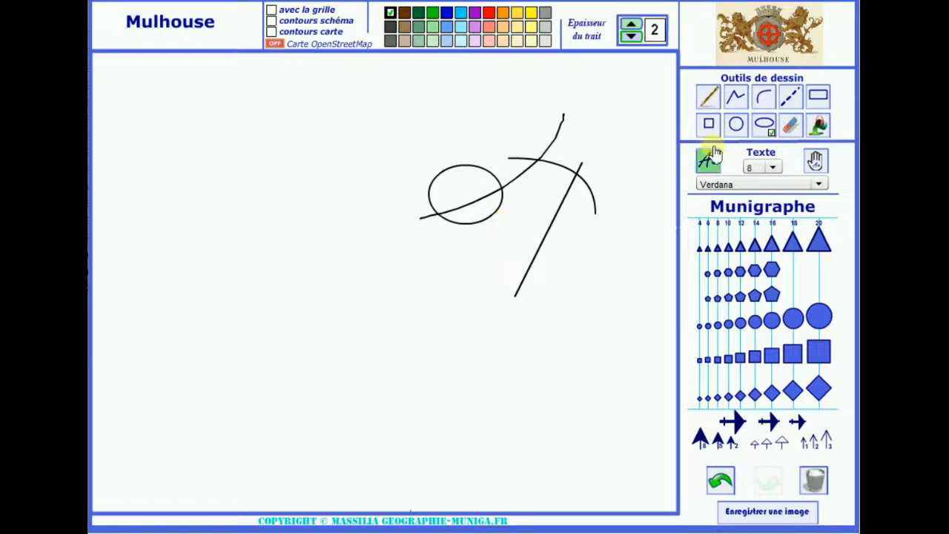
left_click(818, 124)
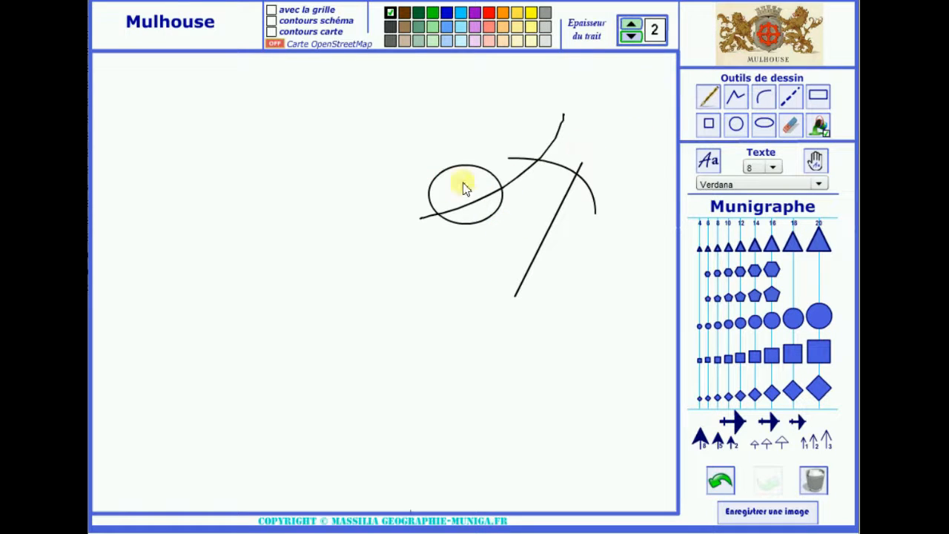
left_click(489, 13)
left_click(466, 183)
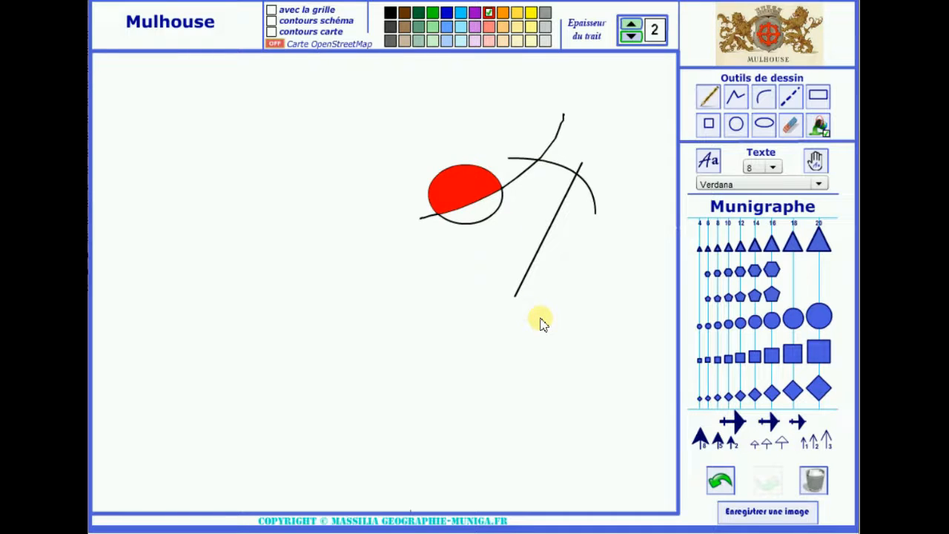
- Undo and redo the red fill, and clear the whole drawing area
left_click(723, 480)
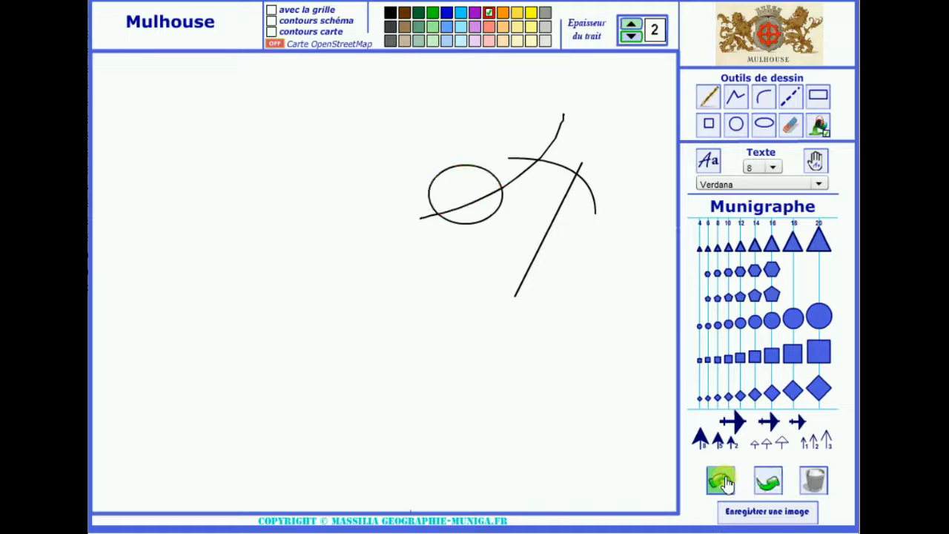
left_click(768, 480)
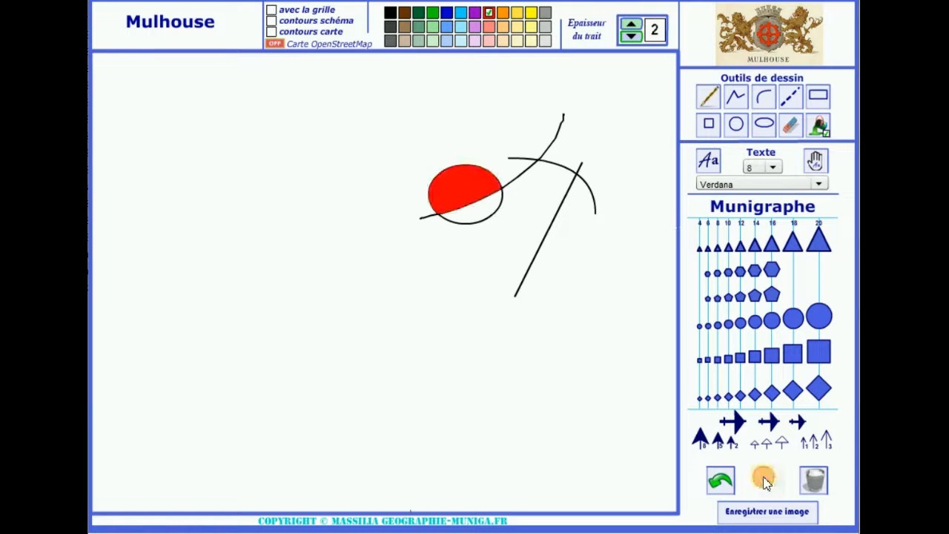
left_click(815, 486)
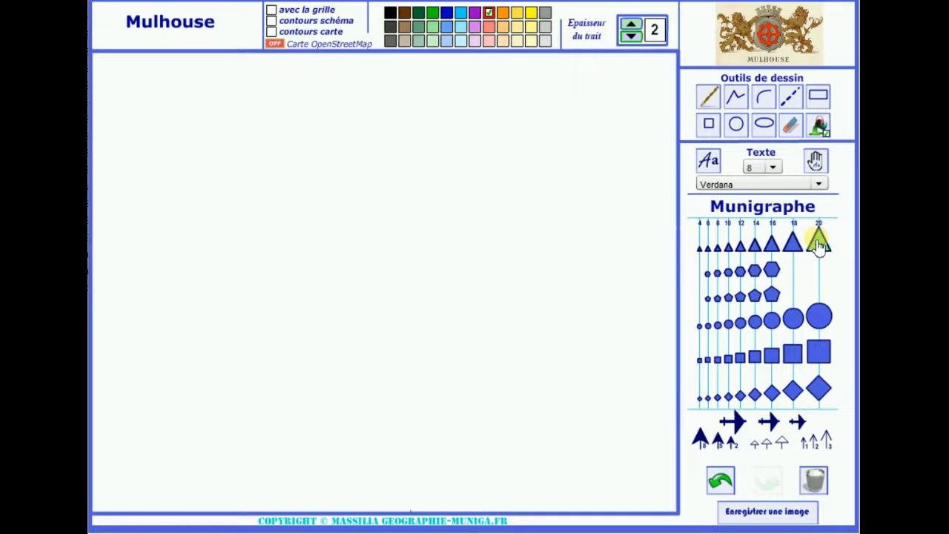
- Place a black size 20 triangle in the upper middle of the canvas and fill it with black
left_click(390, 14)
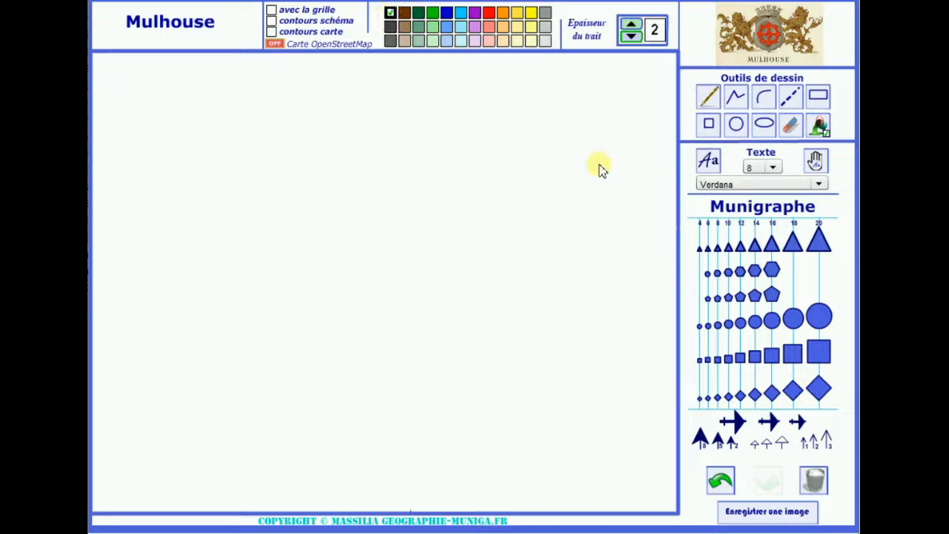
left_click(819, 250)
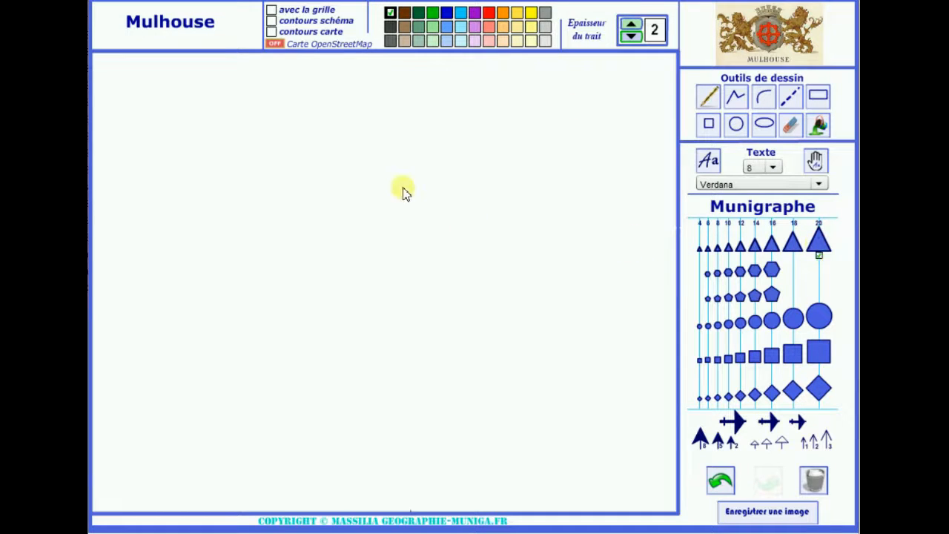
left_click(360, 184)
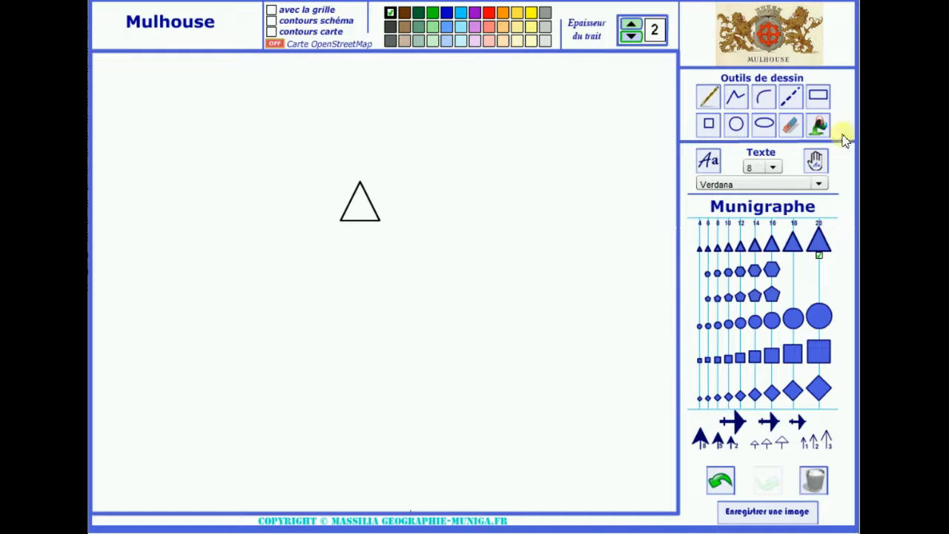
left_click(820, 126)
left_click(354, 213)
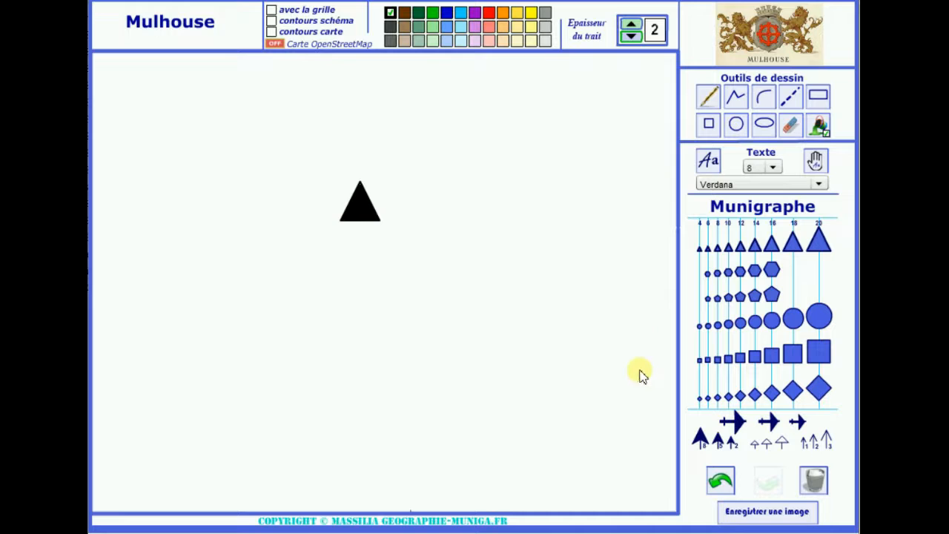
- Draw three dark blue arrows: a solid-headed one of thickness 8, a solid-headed one of thickness 2 and an open-headed one of thickness 3
left_click(446, 12)
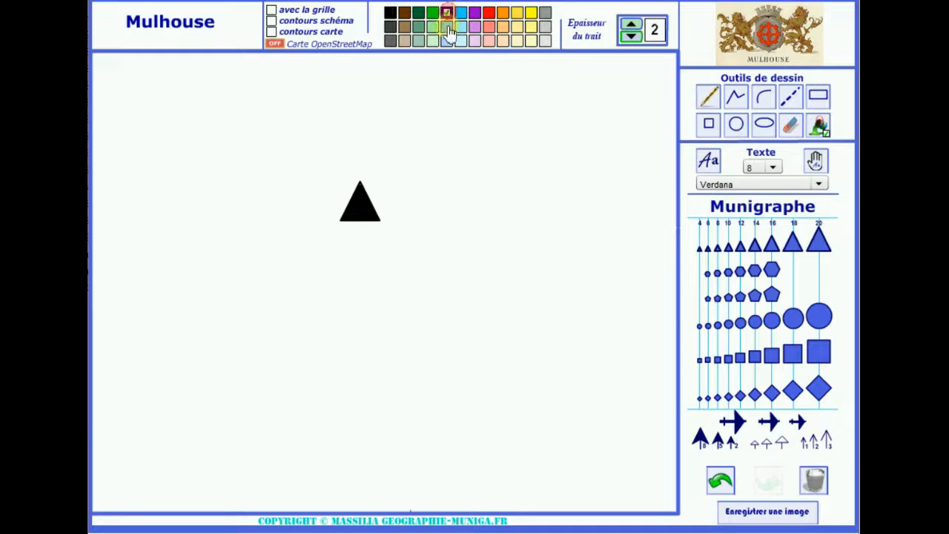
left_click(702, 439)
left_click_drag(436, 382, 480, 267)
left_click(730, 441)
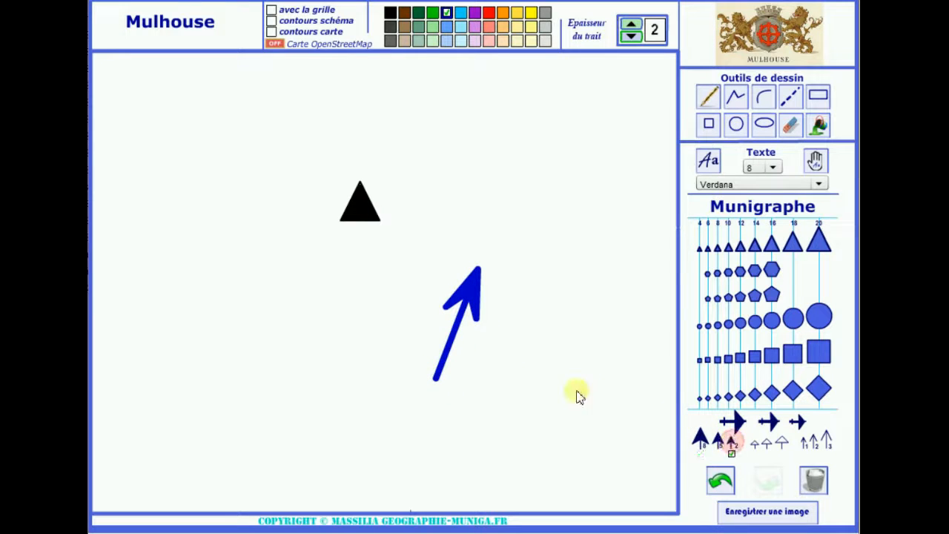
left_click_drag(564, 387, 562, 321)
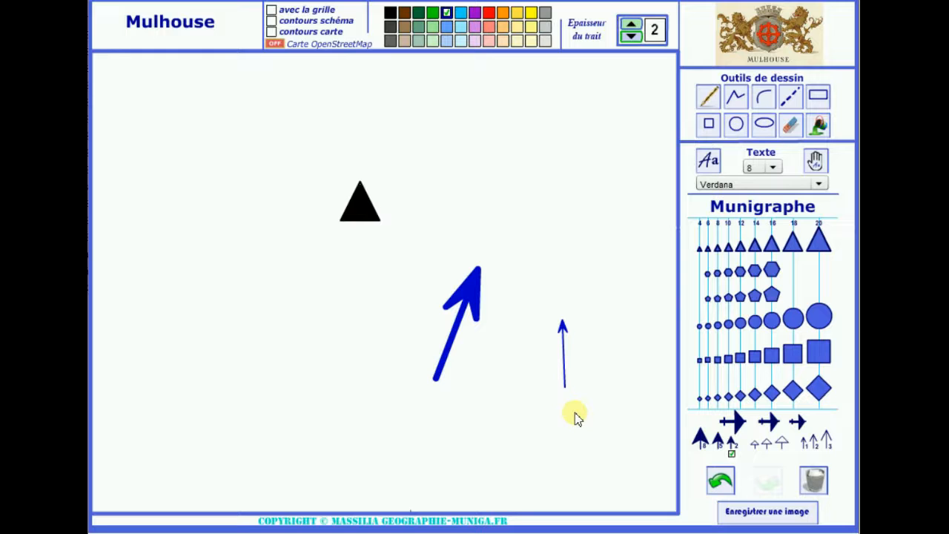
left_click(827, 440)
left_click_drag(601, 419, 604, 337)
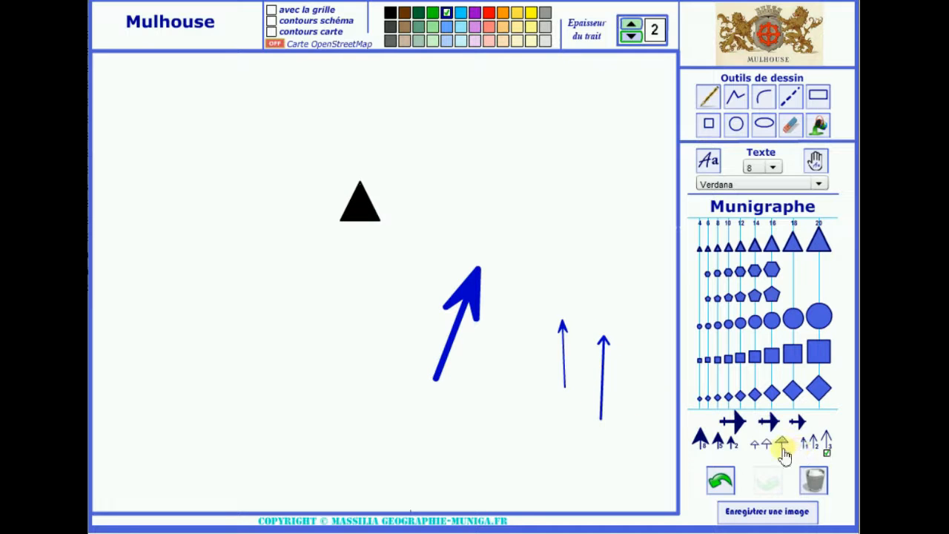
- Draw a double arrow with the largest hollow triangular heads below the black triangle and fill both heads with dark blue
left_click(783, 443)
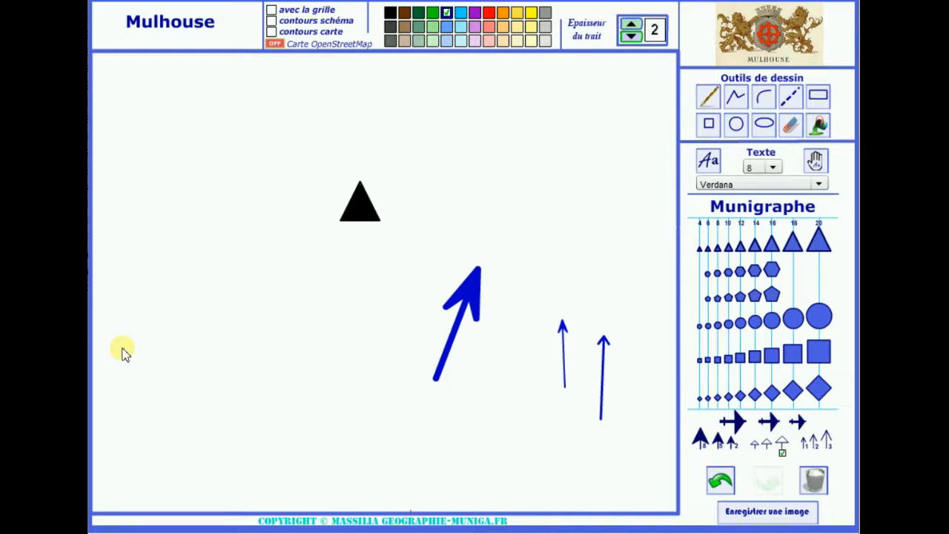
mouse_move(325, 313)
left_mouse_down()
mouse_move(351, 288)
mouse_move(324, 310)
left_mouse_up()
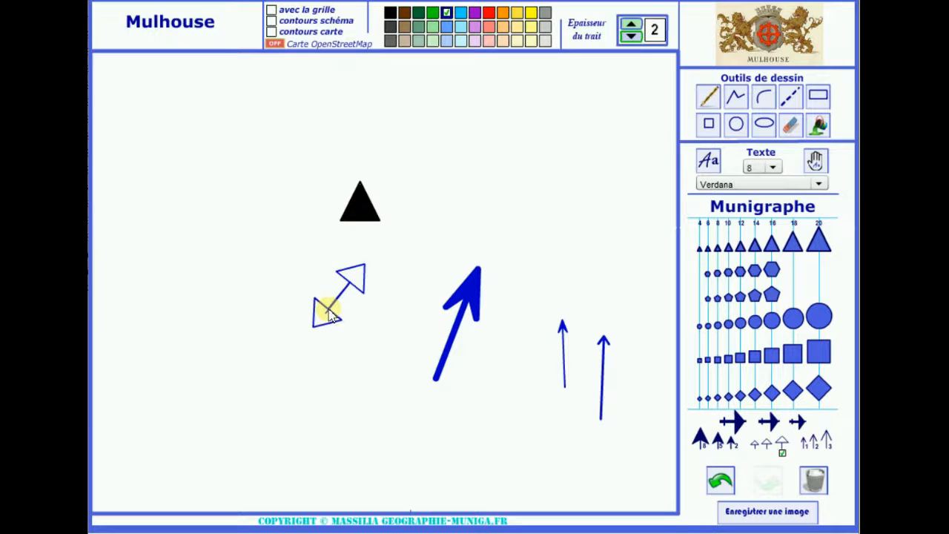
left_click(818, 125)
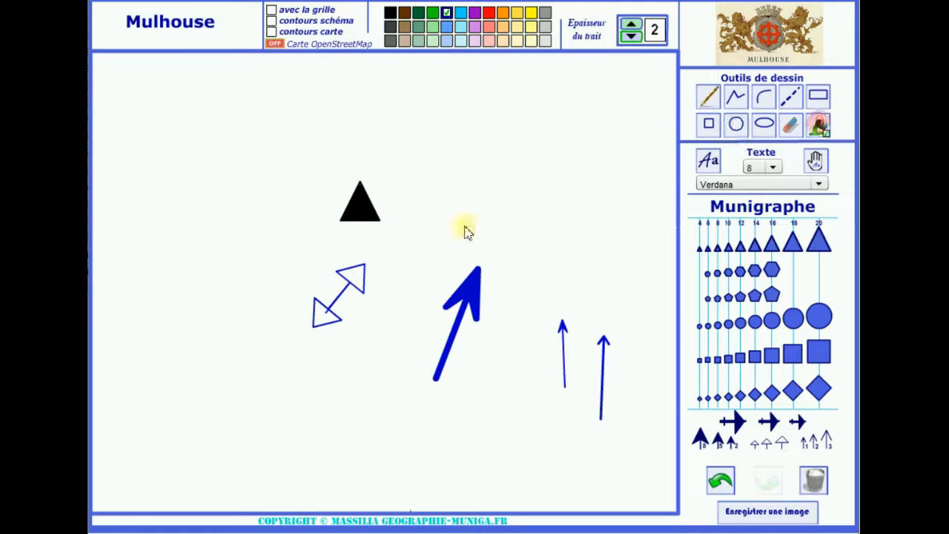
left_click(352, 282)
left_click(322, 312)
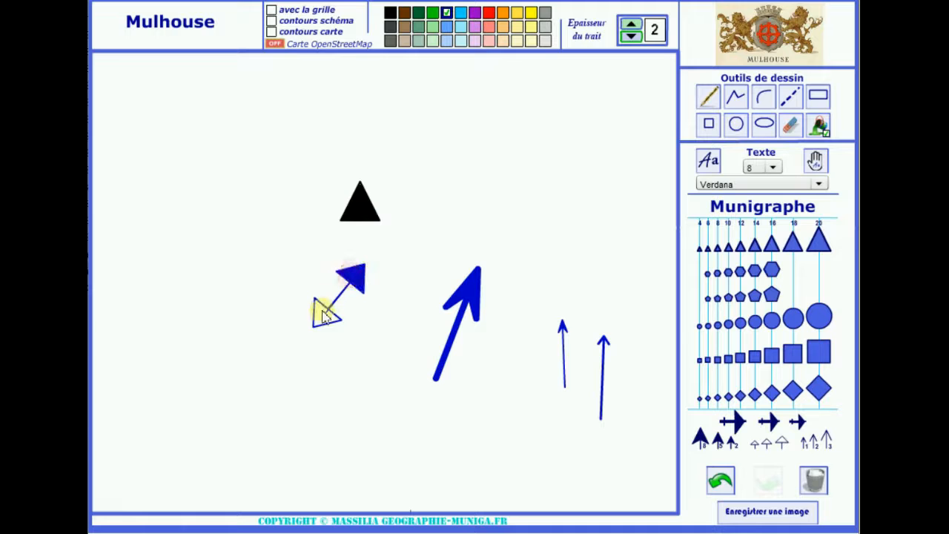
- Thicken the double arrow's shaft by drawing a line of thickness 6 between its two heads
left_click(746, 99)
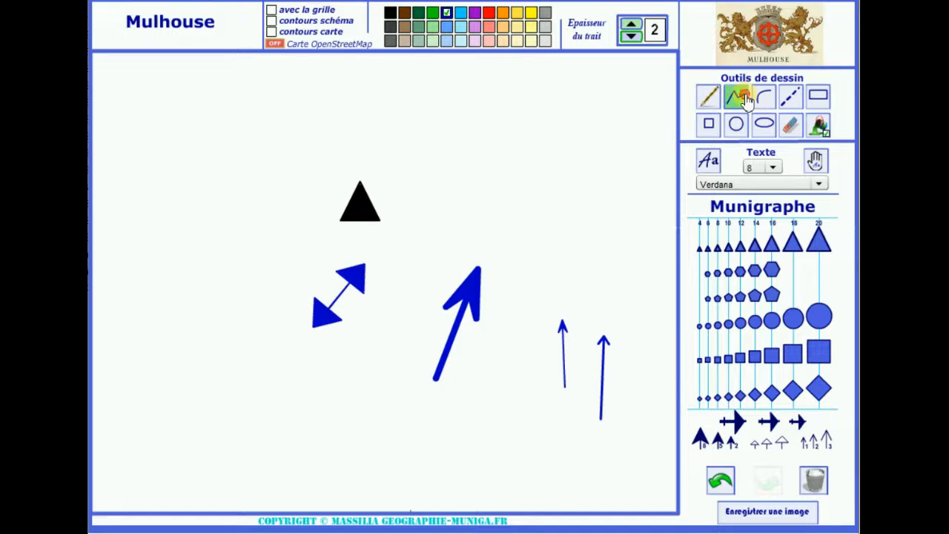
left_click(633, 24)
left_click(634, 24)
left_click(633, 24)
left_click(634, 25)
left_click(350, 280)
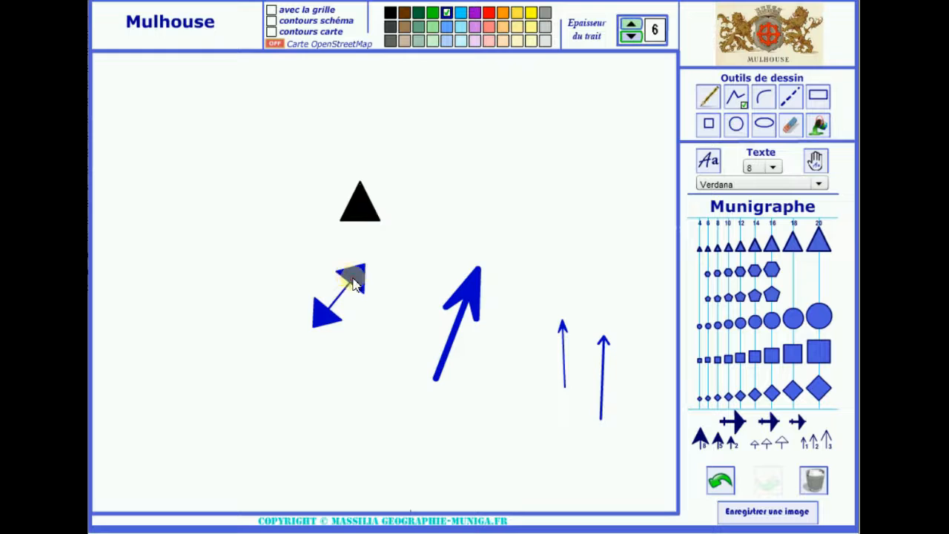
left_click(329, 312)
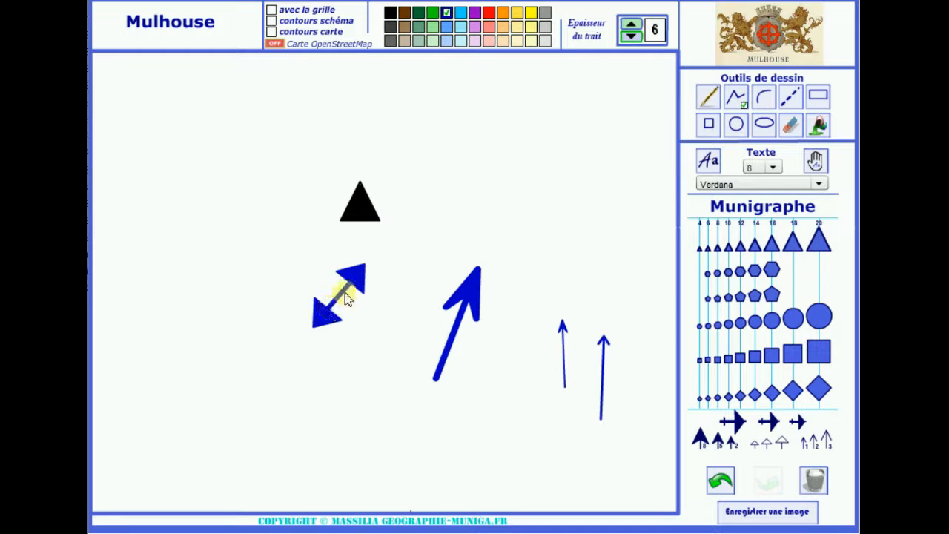
- Widen the double arrow's shaft further with a line of thickness 11 between its two heads
left_click(630, 24)
left_click(631, 24)
left_click(630, 24)
left_click(631, 25)
left_click(631, 24)
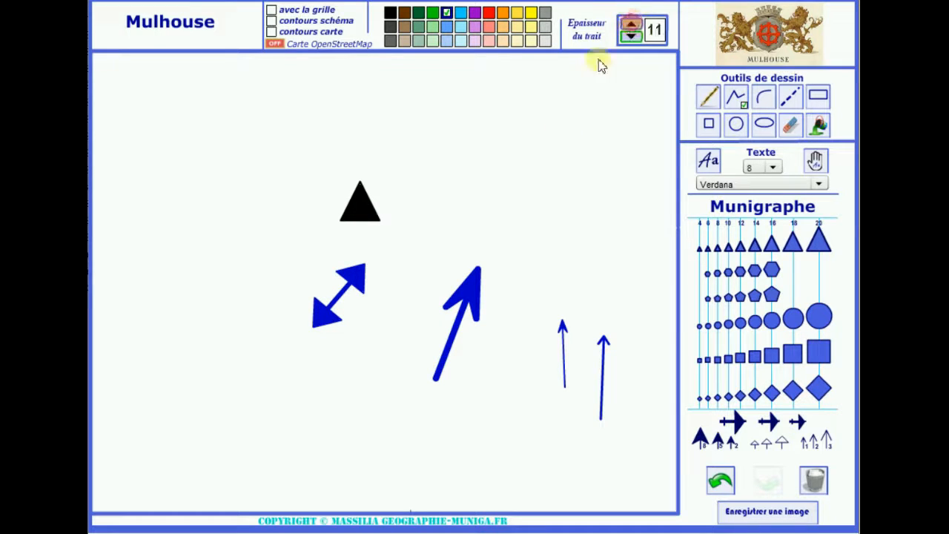
left_click(353, 279)
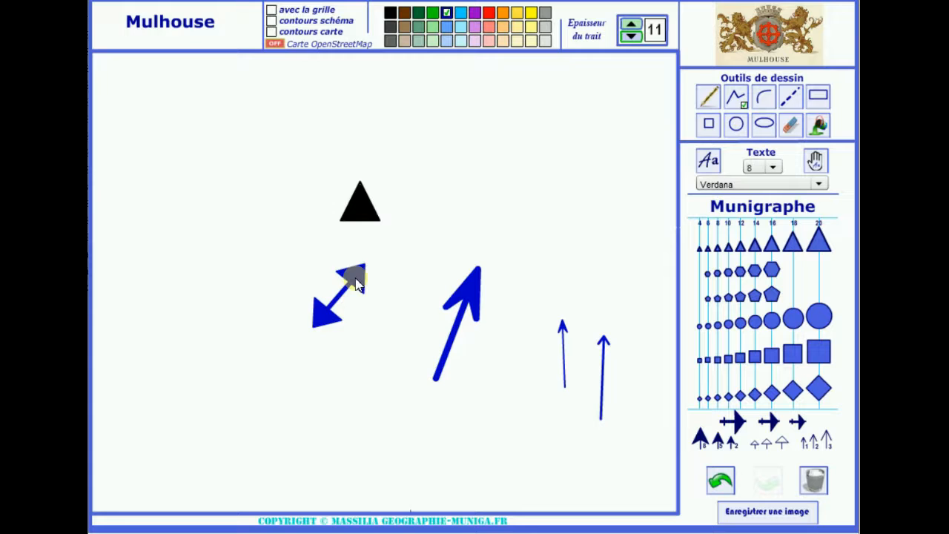
left_click(326, 312)
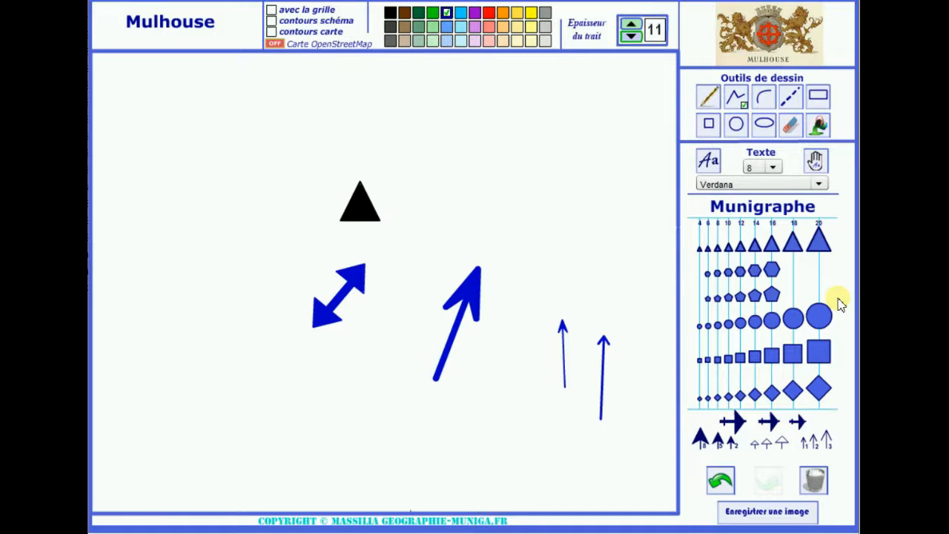
- Clear the drawing area, and try a small black square at line thickness 11 before undoing it
left_click(817, 483)
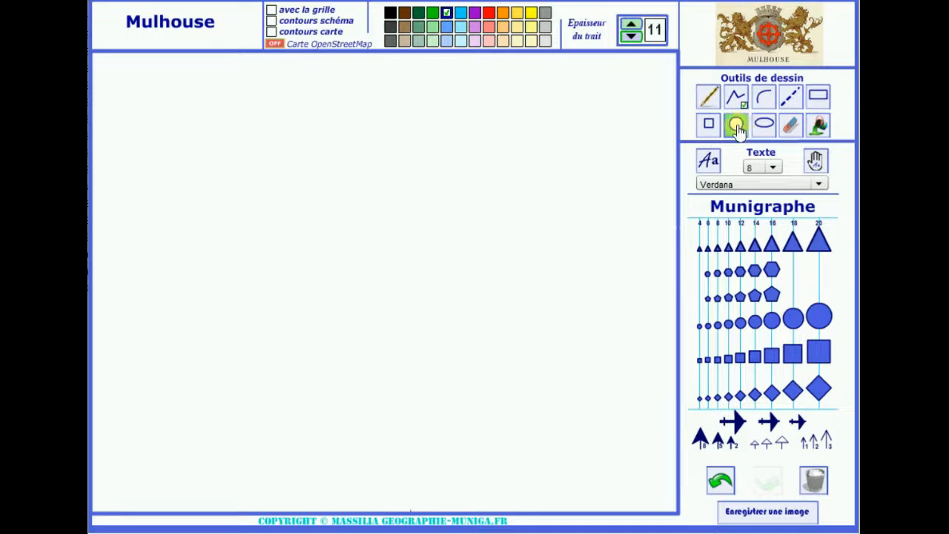
left_click(709, 126)
left_click(390, 12)
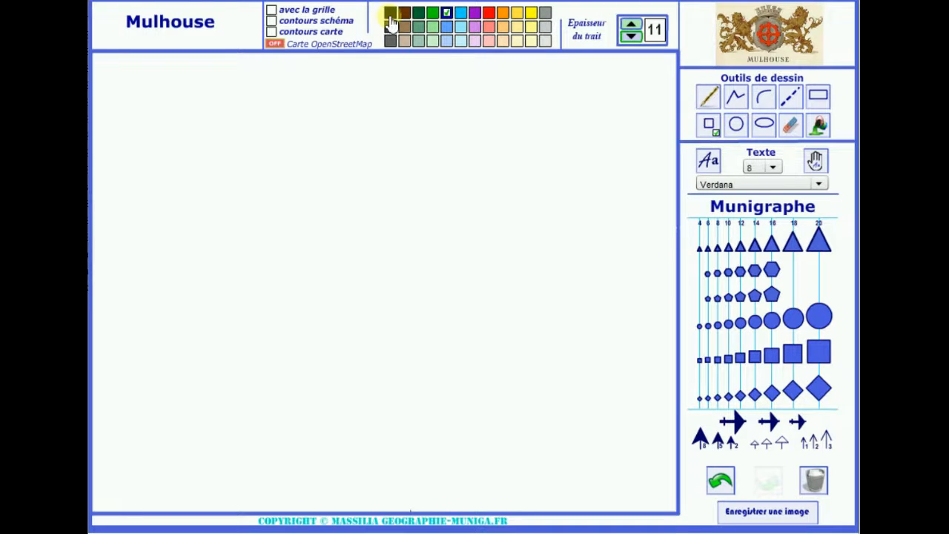
left_click(359, 109)
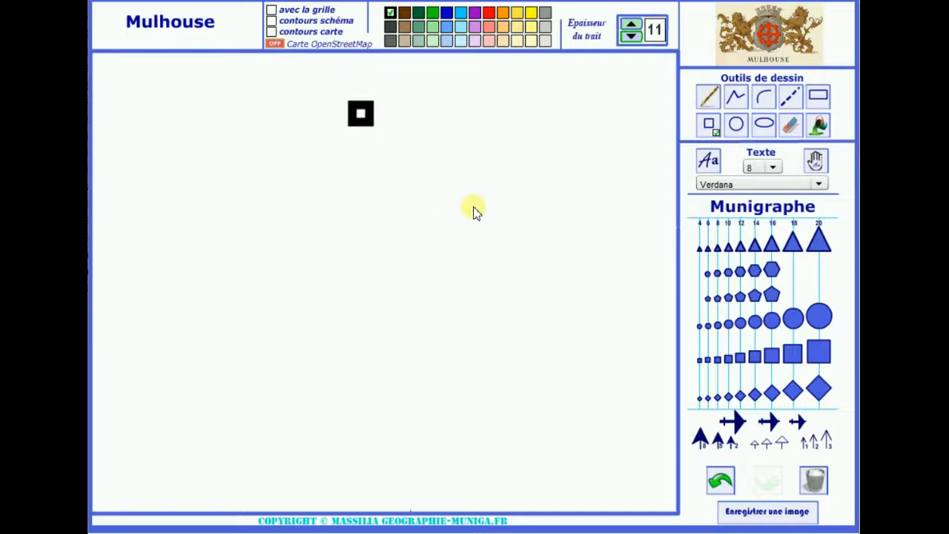
left_click(720, 480)
- Set the line thickness to 4 and draw three black-outlined squares of increasing size along a descending diagonal
left_click(631, 36)
left_click(631, 36)
left_click(631, 35)
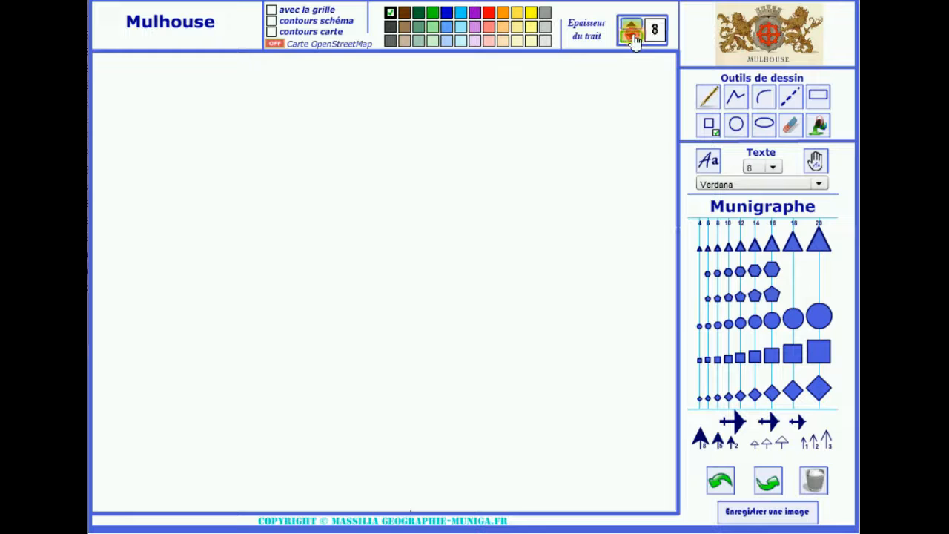
left_click(631, 36)
left_click(631, 36)
left_click(630, 36)
left_click(631, 36)
mouse_move(241, 124)
left_mouse_down()
mouse_move(293, 176)
mouse_move(554, 318)
mouse_move(555, 332)
left_mouse_up()
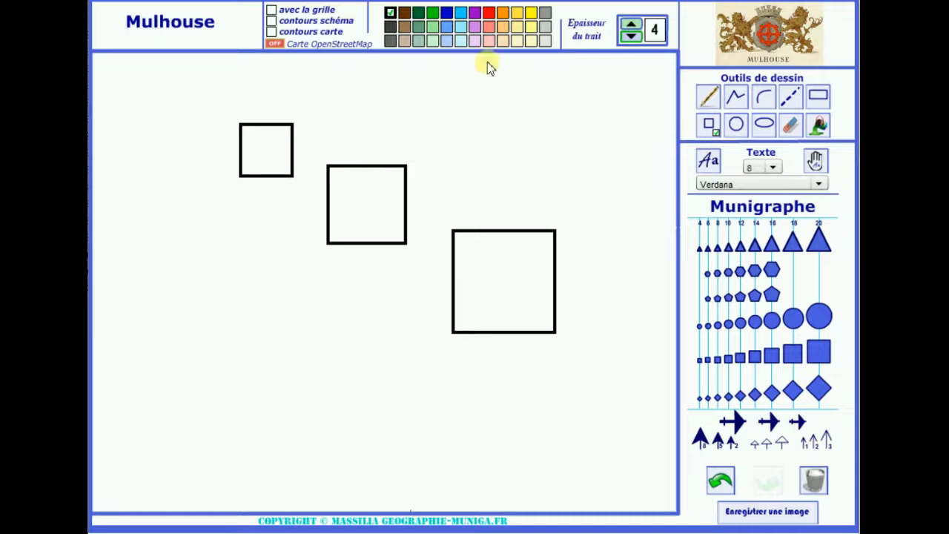
- Fill the smallest square with dark blue and the middle square with the medium shade of the same blue
left_click(446, 12)
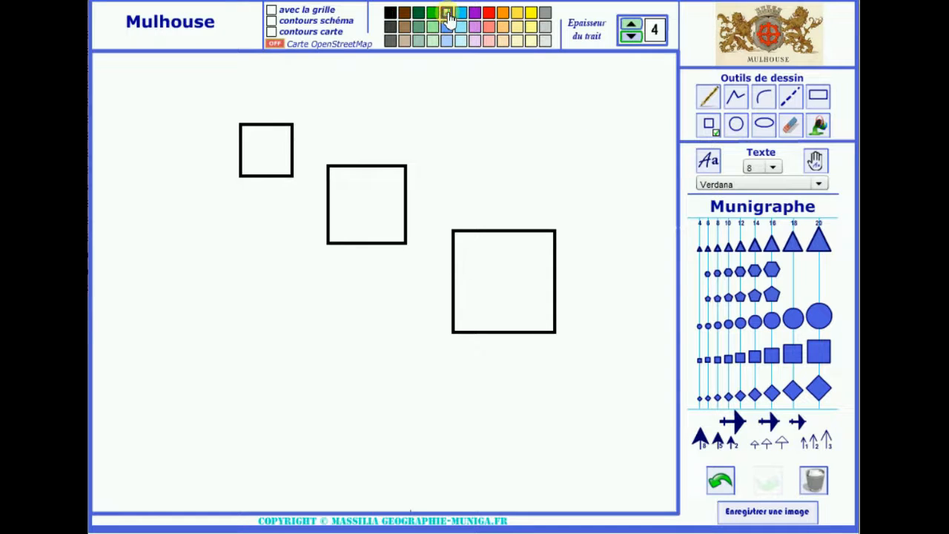
left_click(818, 124)
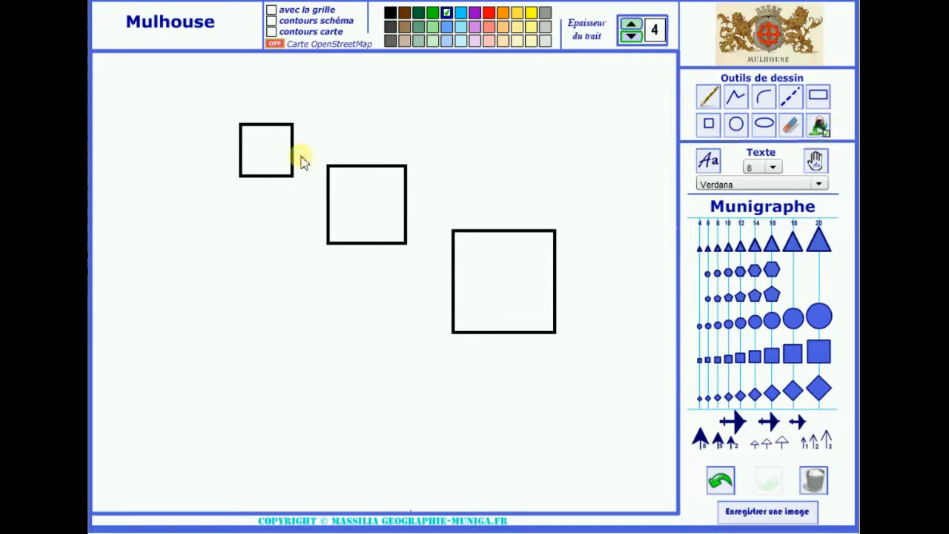
left_click(252, 149)
left_click(447, 26)
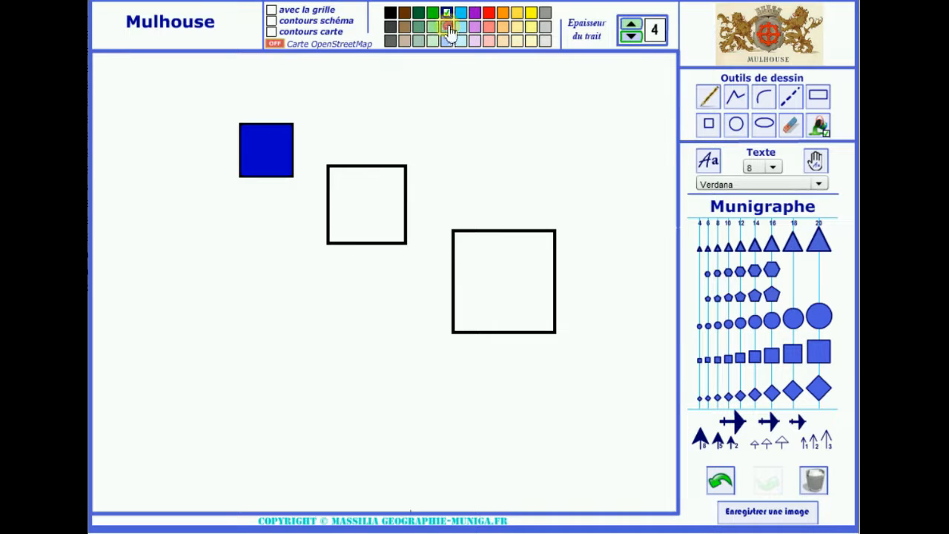
left_click(362, 210)
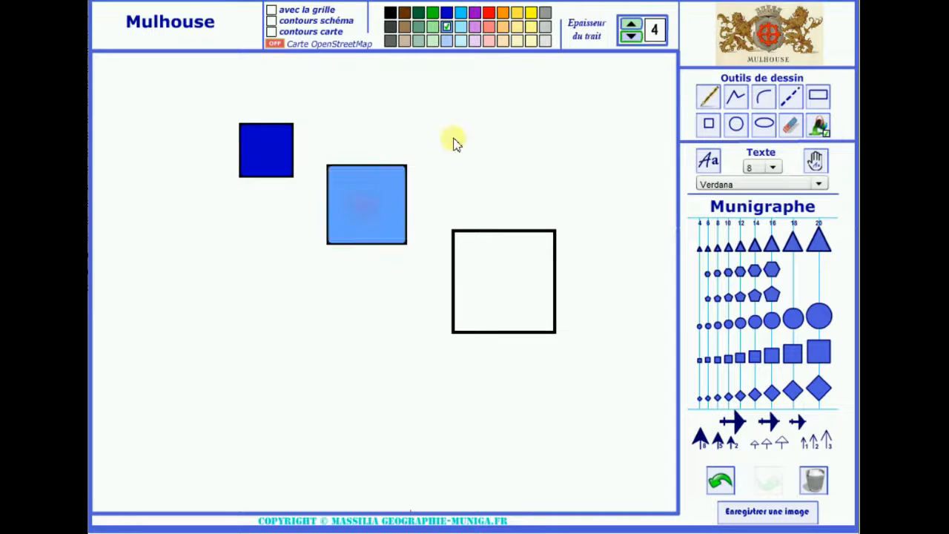
- Fill the largest square with the lightest shade of blue, and refill it with the medium blue
left_click(446, 41)
left_click(493, 252)
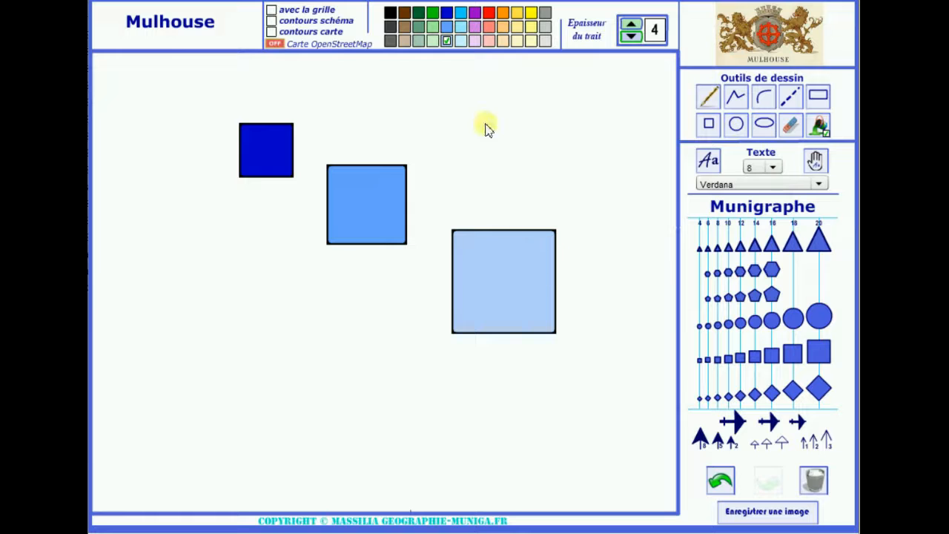
left_click(447, 27)
left_click(489, 275)
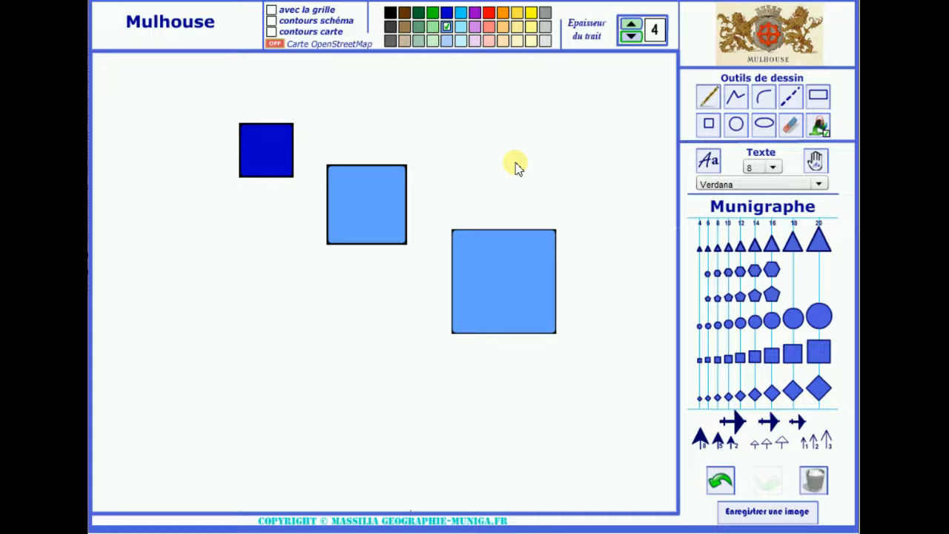
- Clear the sample squares from the drawing area and display the OpenStreetMap background
left_click(814, 480)
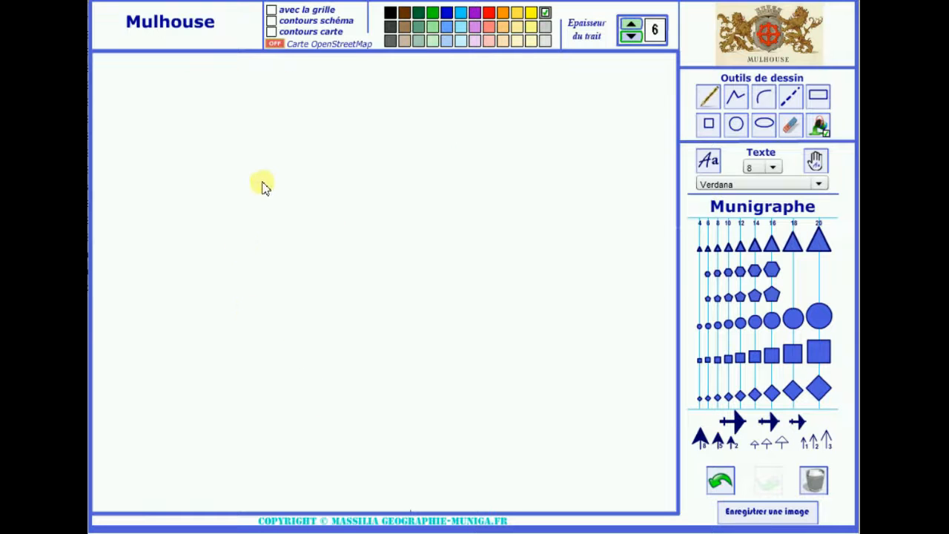
left_click(274, 45)
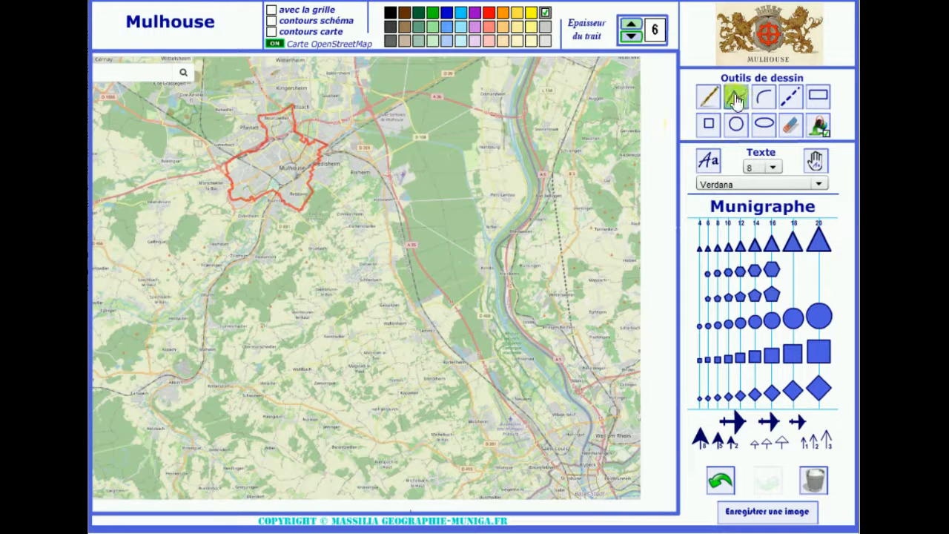
- Try a grey freehand curve and a grey circle over the map east of Mulhouse, and clear both
left_click(708, 96)
left_click(510, 123)
left_click_drag(510, 124, 485, 306)
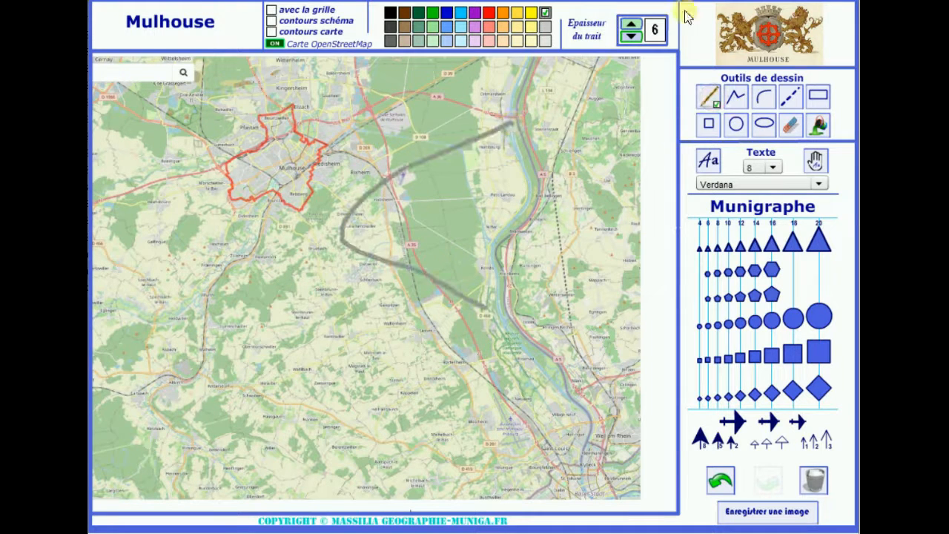
left_click(735, 123)
left_click_drag(445, 163, 489, 201)
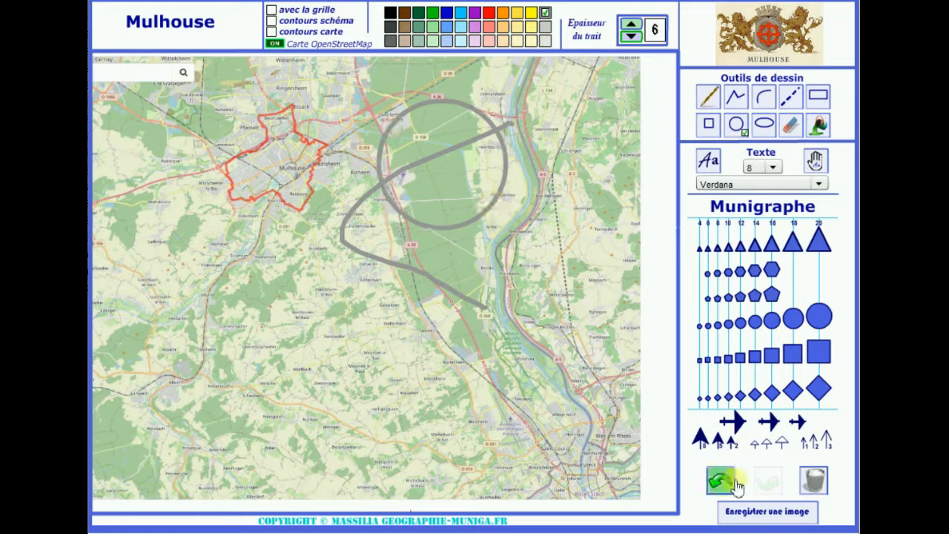
left_click(814, 482)
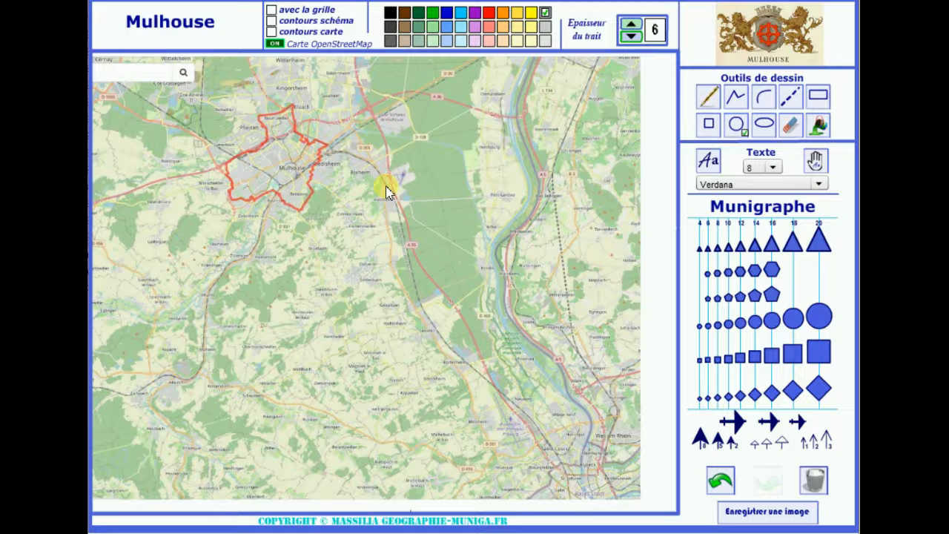
- Overlay the schematic contours on the map, and replace them with the detailed map contours
left_click(272, 23)
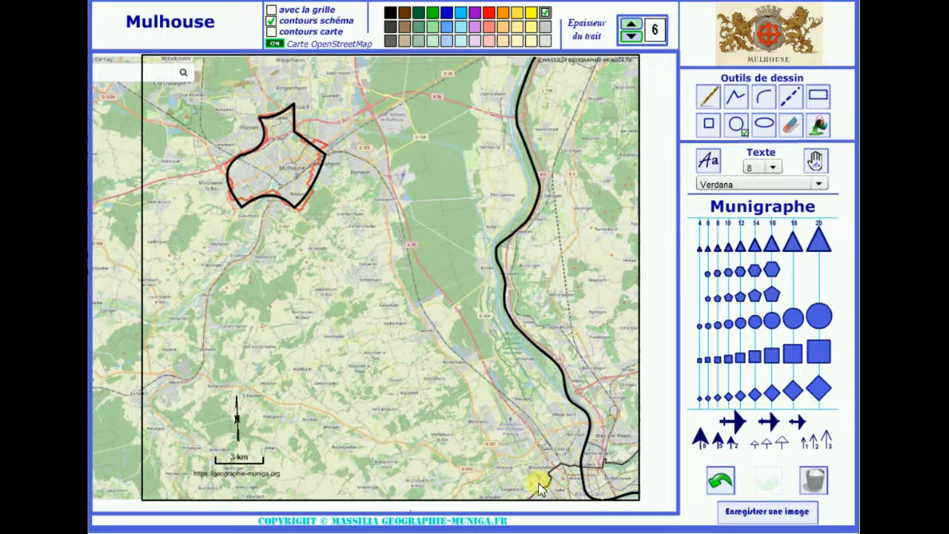
left_click(272, 33)
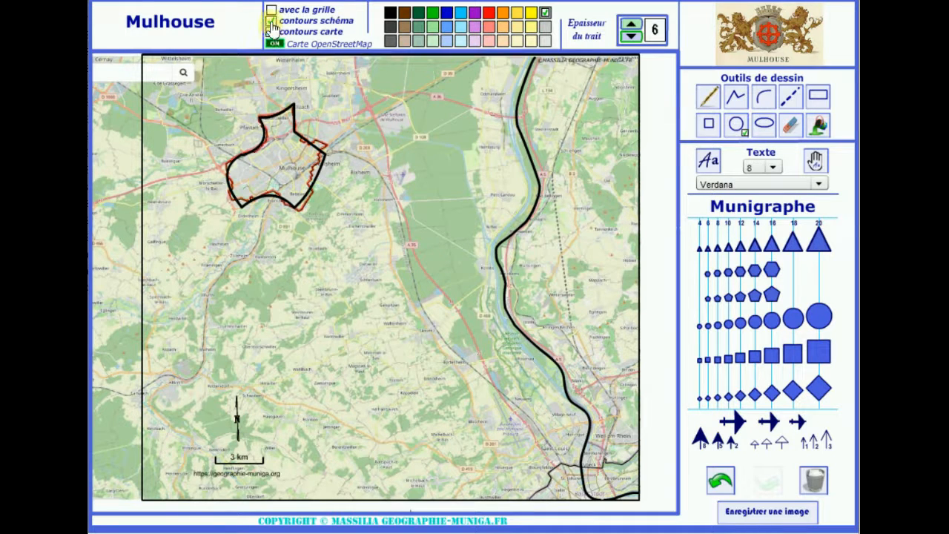
left_click(271, 22)
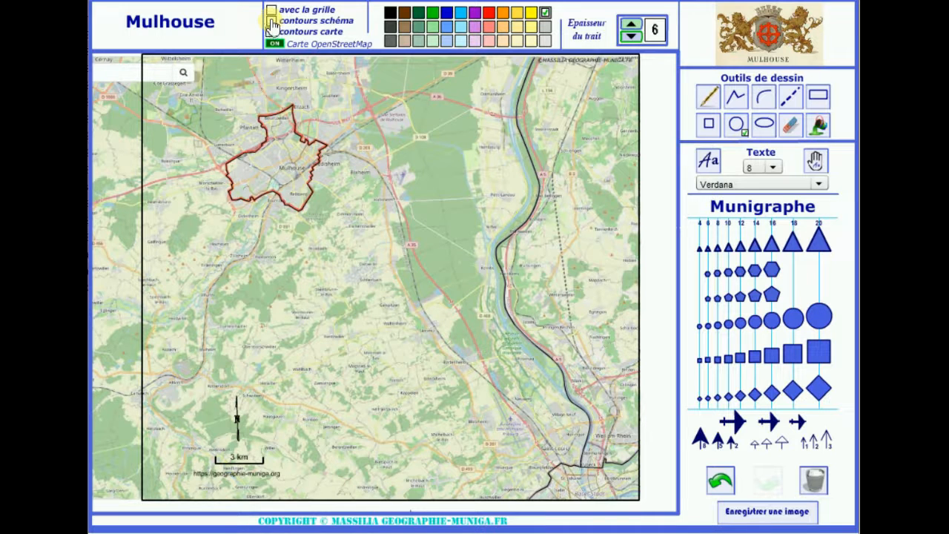
- Show the lettered and numbered grid, and switch the overlay from the map contours back to the schematic contours
left_click(272, 10)
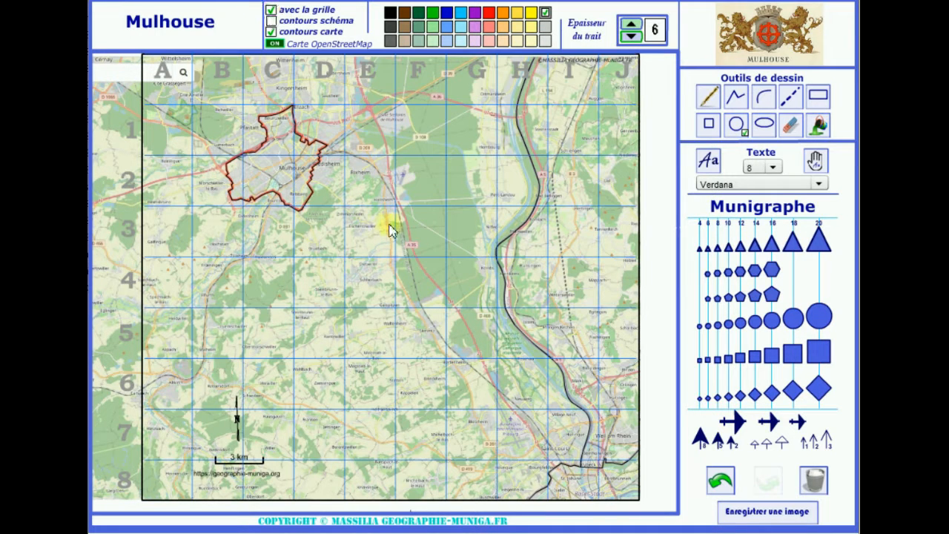
left_click(271, 21)
left_click(272, 31)
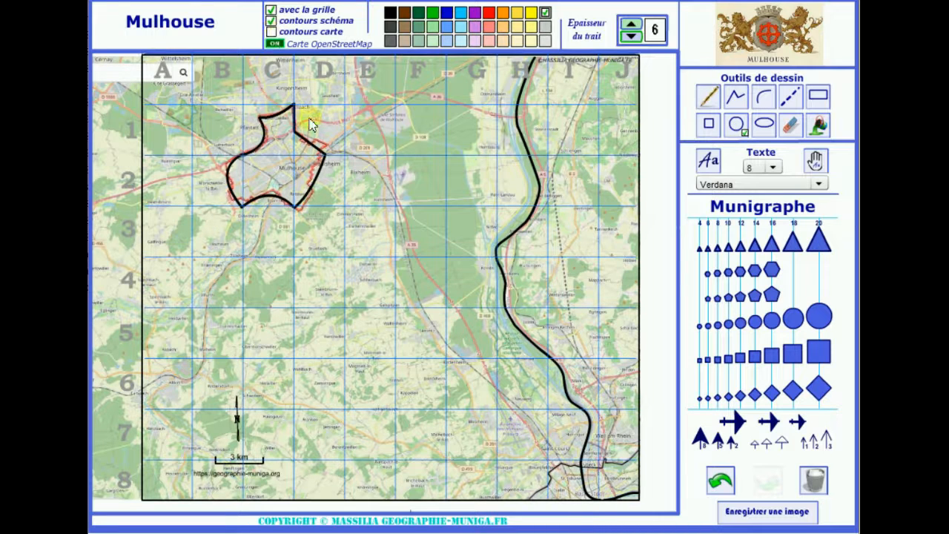